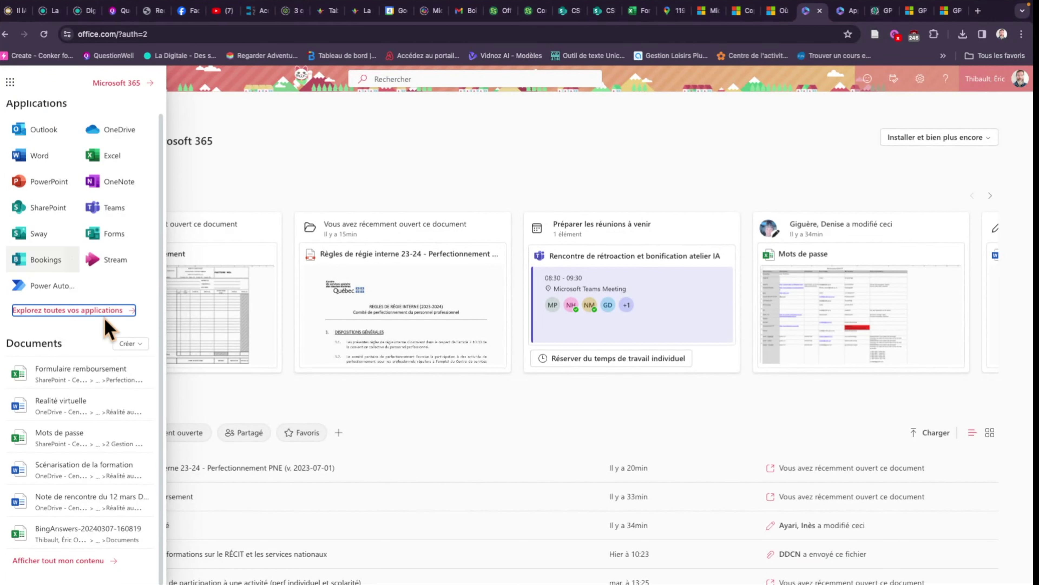
- From the Microsoft 365 app launcher, show all apps on the Autres applications page
{"action": "left_click", "coordinate": [847, 11]}
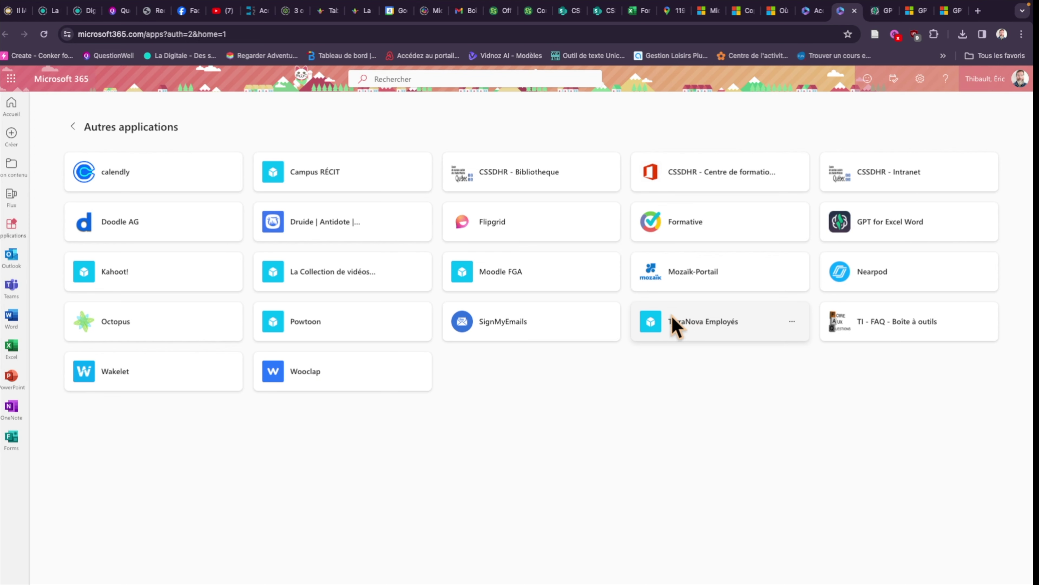
{"action": "mouse_move", "coordinate": [909, 222]}
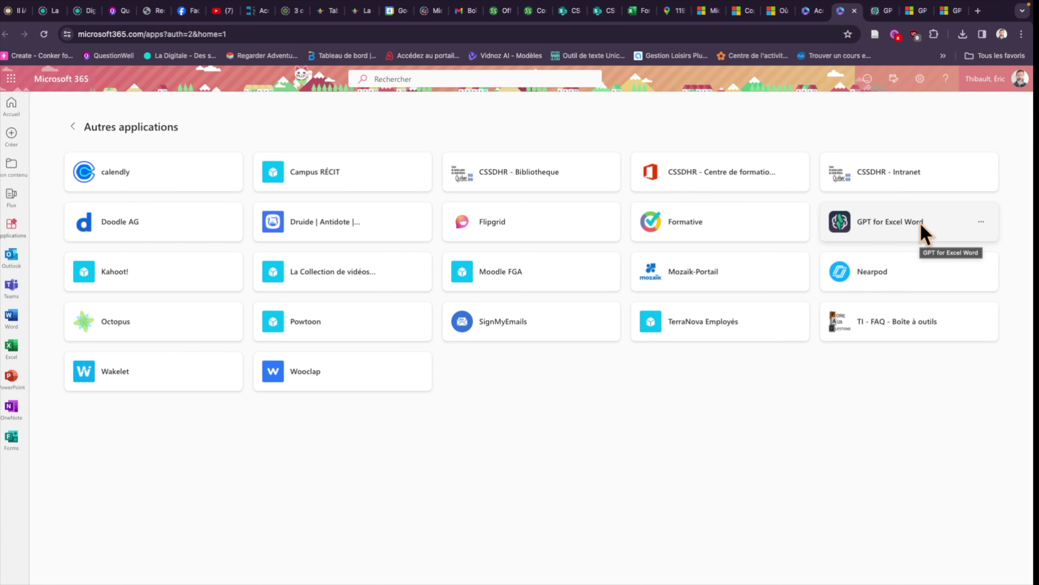
- Install the GPT for Excel Word add-in for Word and launch it in Microsoft Word
{"action": "left_click", "coordinate": [906, 229]}
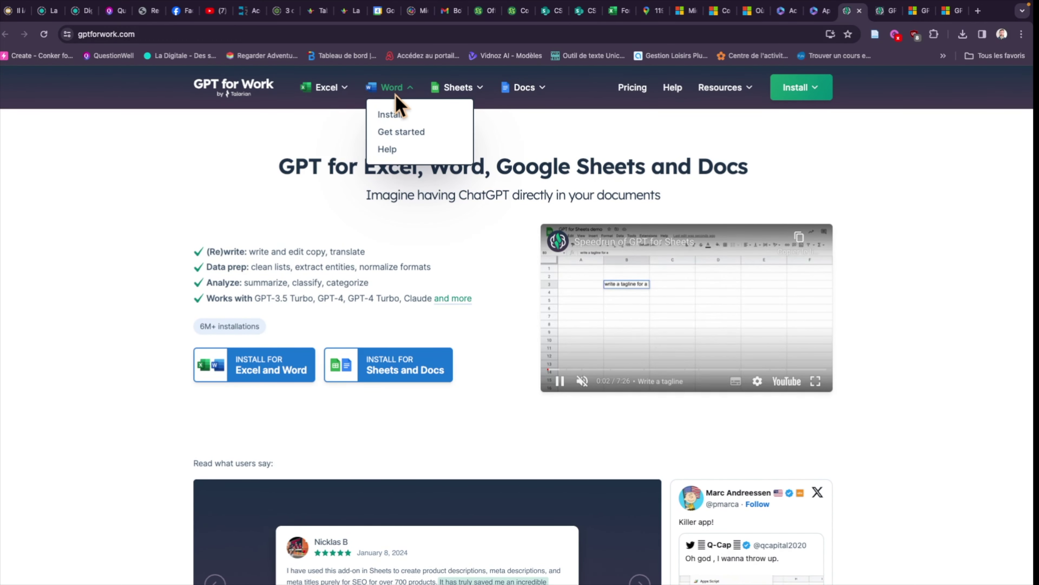
{"action": "left_click", "coordinate": [391, 116]}
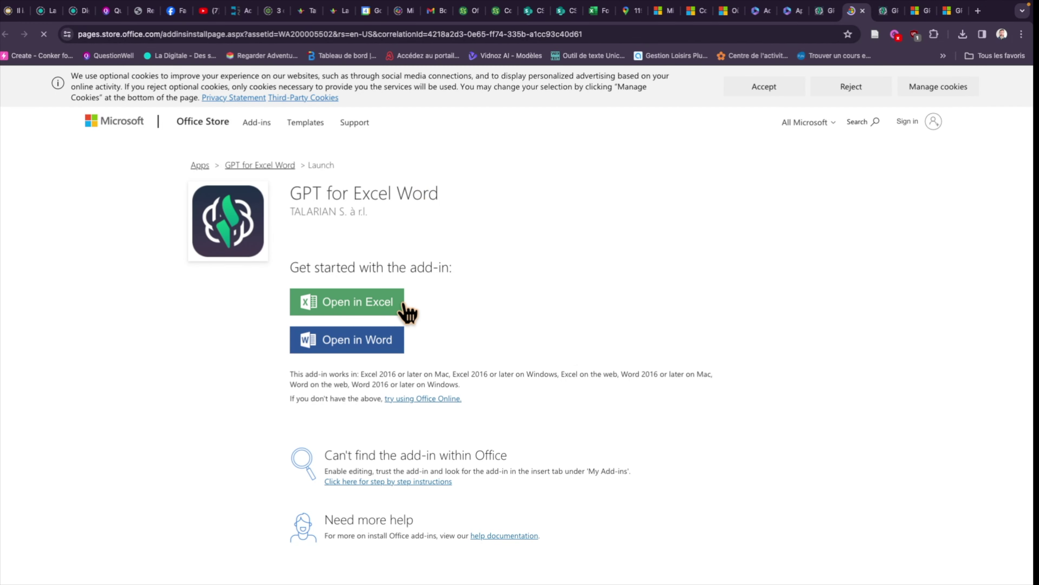
{"action": "left_click", "coordinate": [389, 339]}
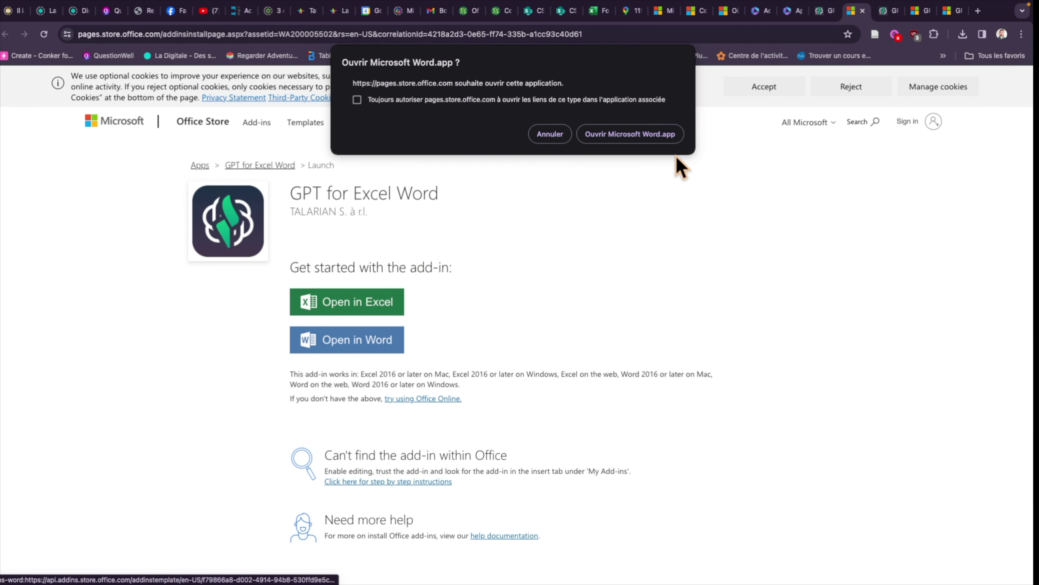
{"action": "left_click", "coordinate": [659, 139]}
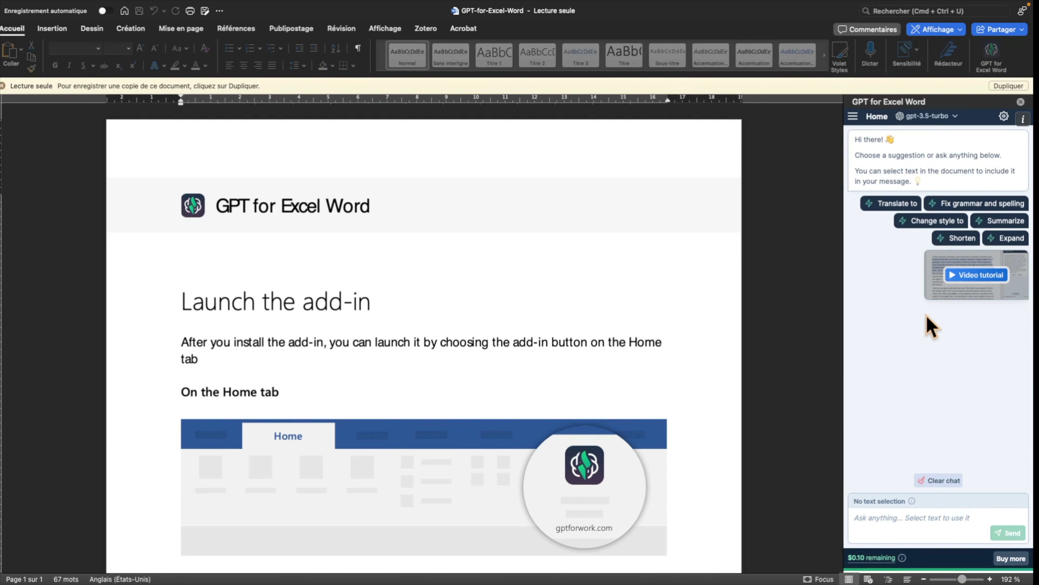
- Place the cursor in the GPT for Excel Word pane's 'Ask anything' box
{"action": "left_click", "coordinate": [924, 520]}
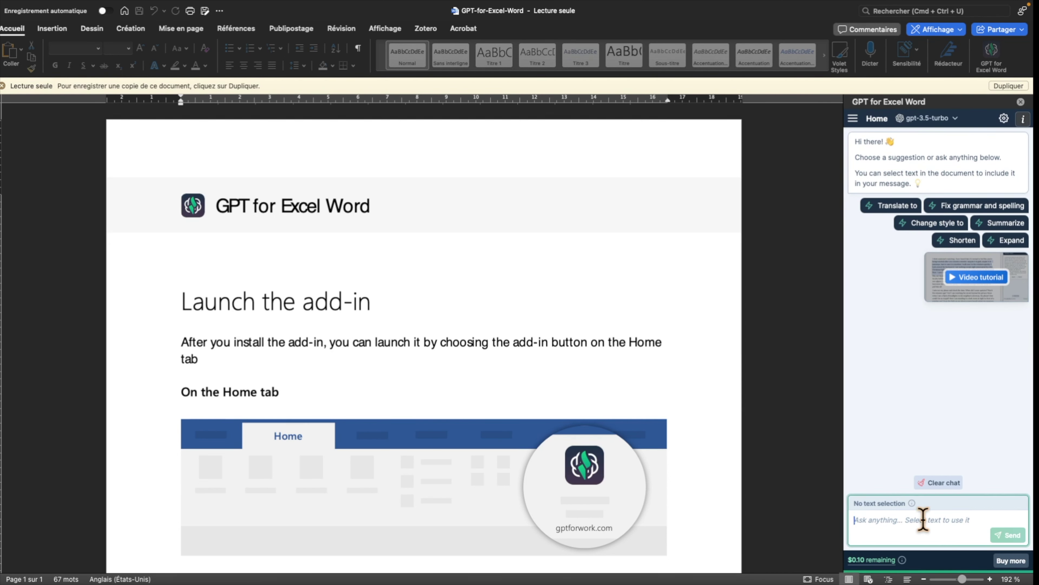
- Ask the add-in, in French, for a thank-you email to a colleague who writes very long emails
{"action": "type", "text": "Peux-tu "}
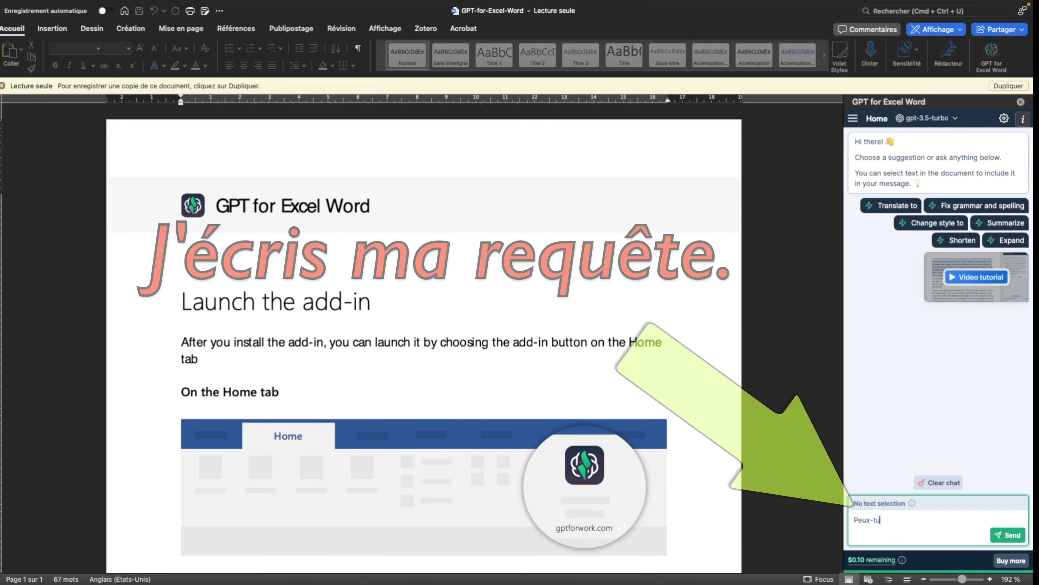
{"action": "type", "text": "me créer un courrie"}
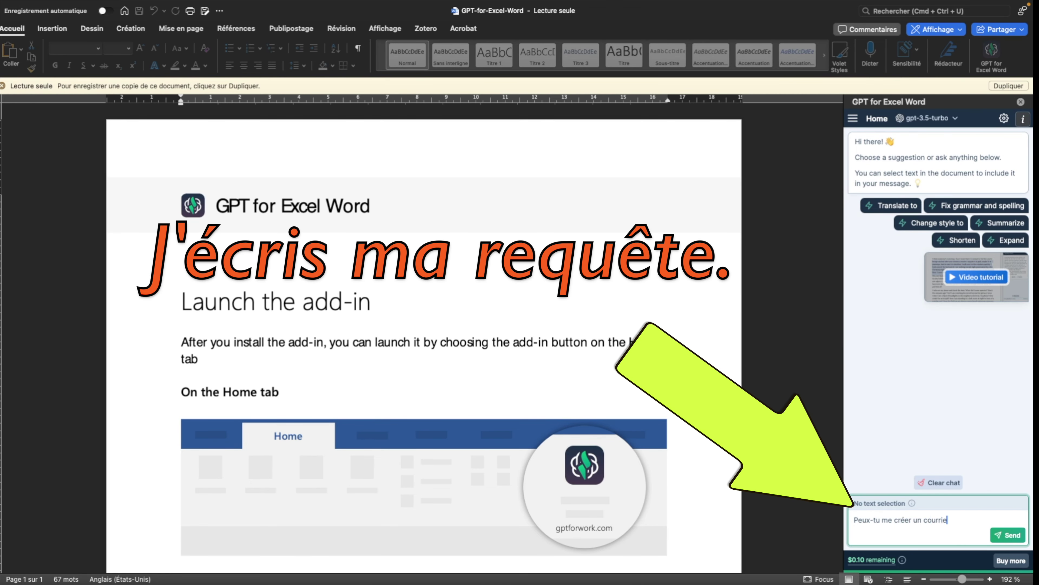
{"action": "type", "text": "im"}
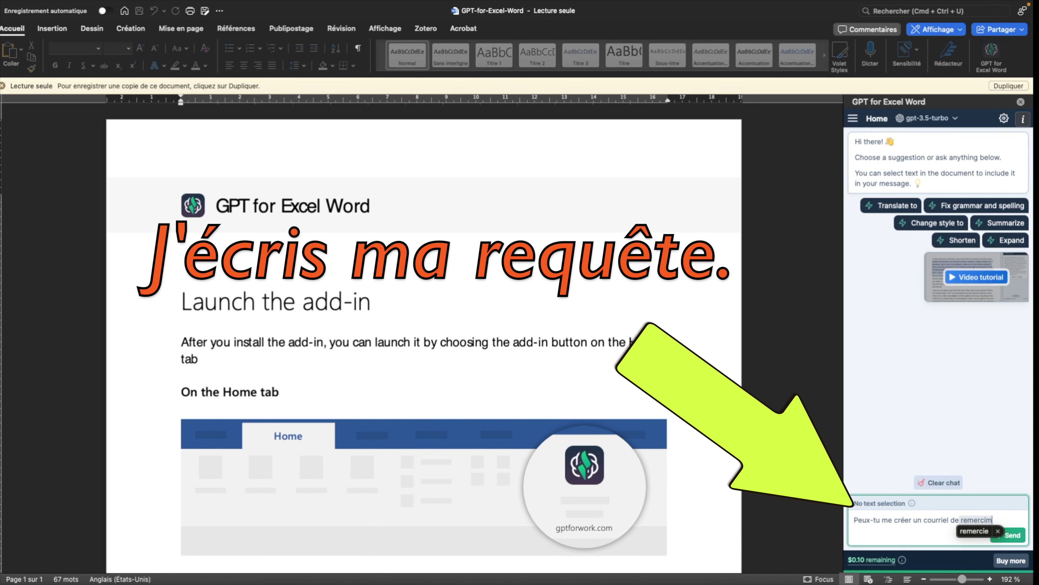
{"action": "type", "text": "ment"}
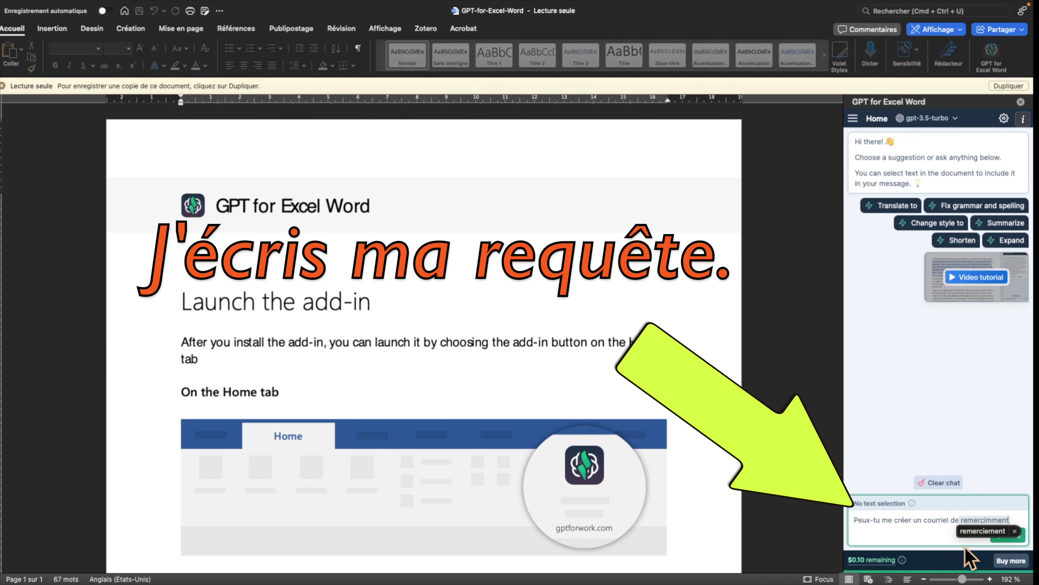
{"action": "left_click", "coordinate": [978, 531]}
{"action": "left_click", "coordinate": [1008, 537]}
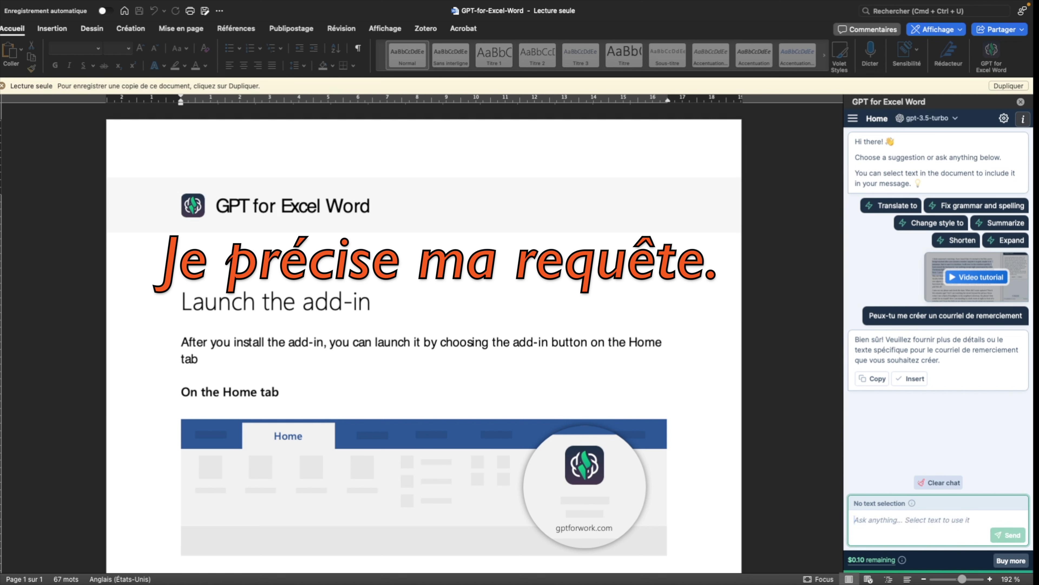
{"action": "type", "text": "po"}
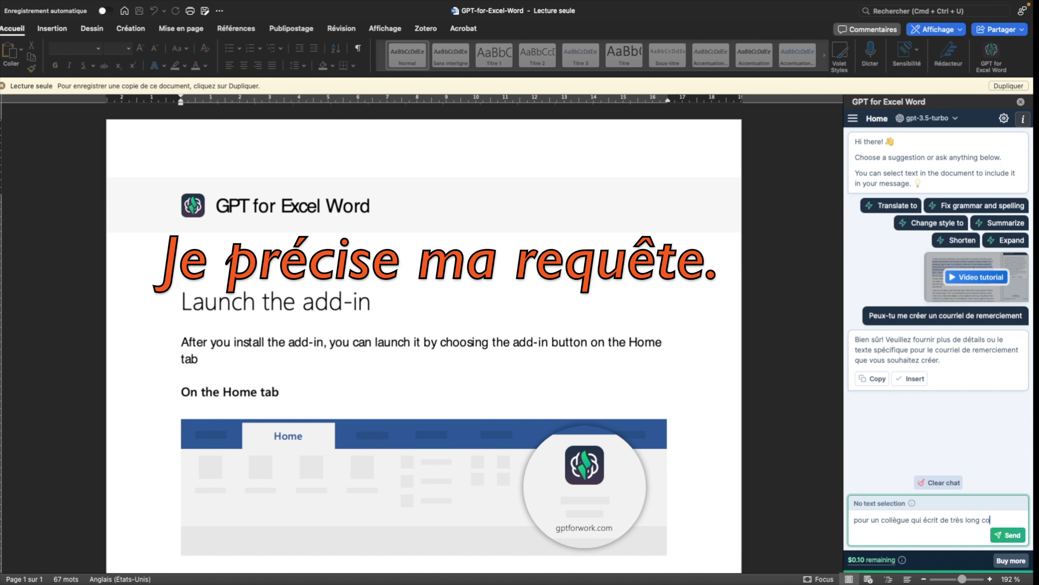
{"action": "key", "text": "Return"}
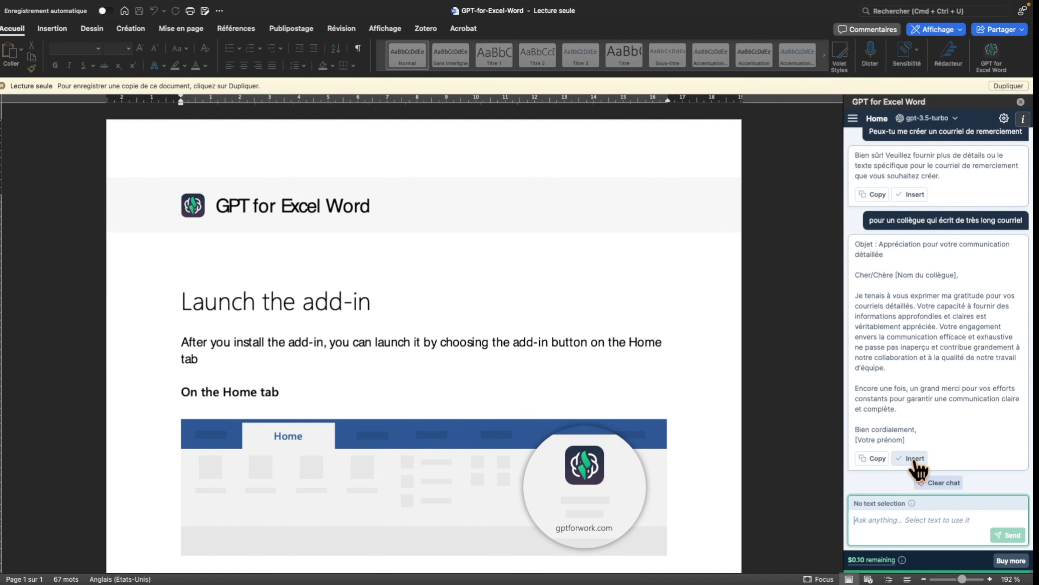
- Copy the drafted email, then save an editable duplicate as GPT-for-Excel-Word.docx
{"action": "left_click", "coordinate": [914, 459]}
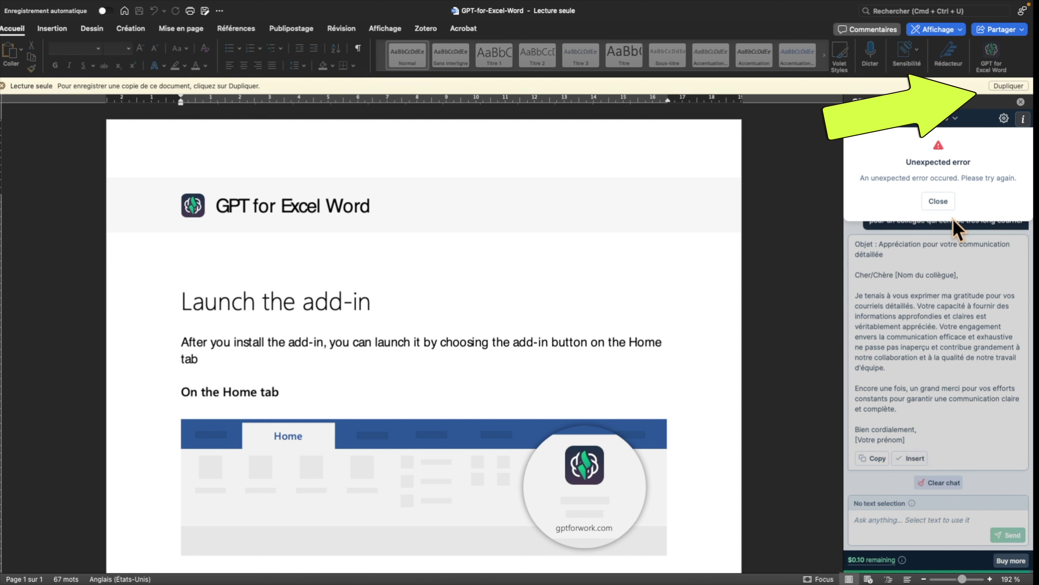
{"action": "left_click", "coordinate": [938, 201]}
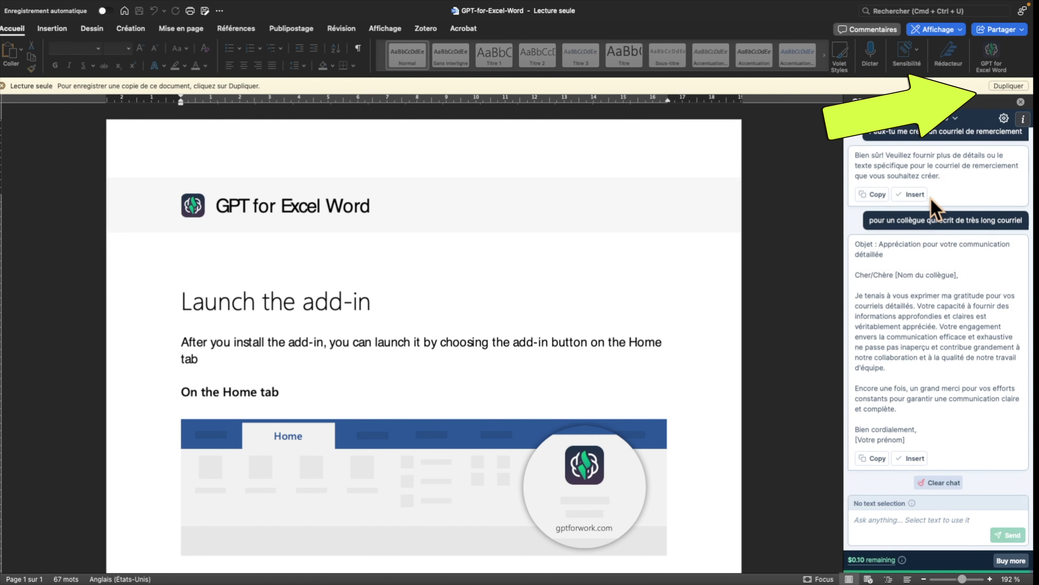
{"action": "left_click", "coordinate": [873, 458]}
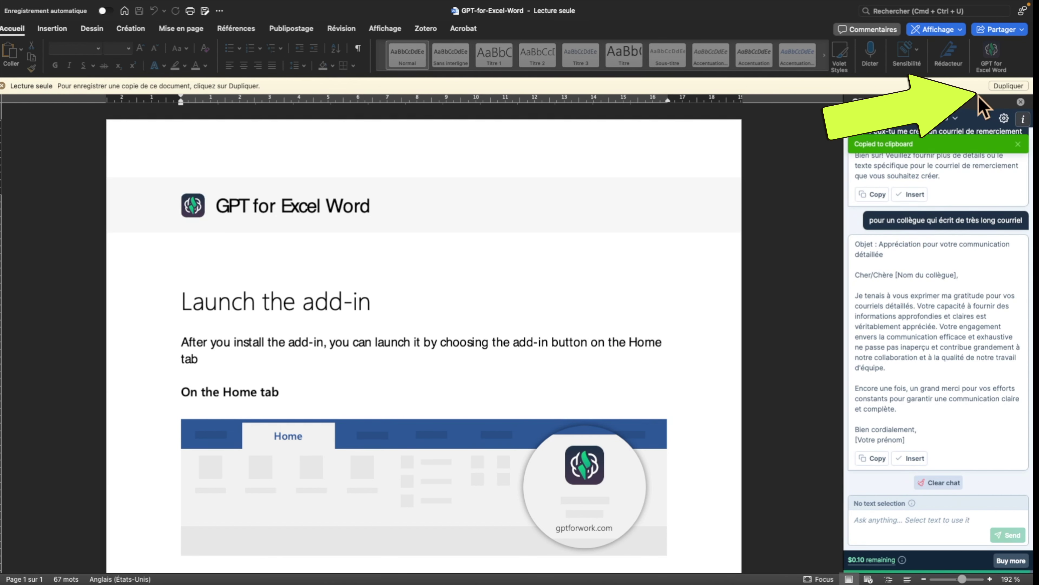
{"action": "left_click", "coordinate": [1012, 88]}
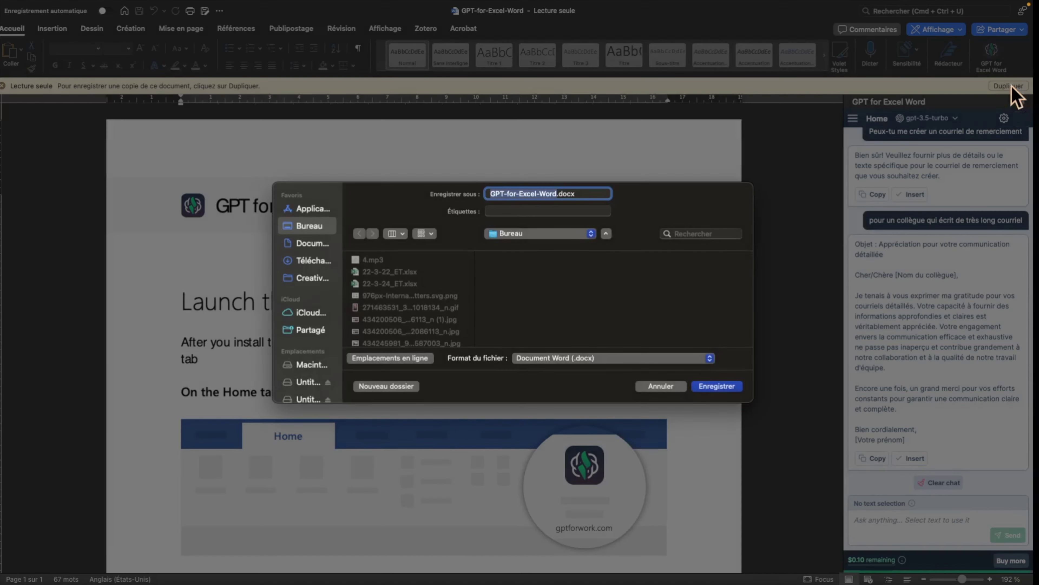
{"action": "left_click", "coordinate": [717, 387]}
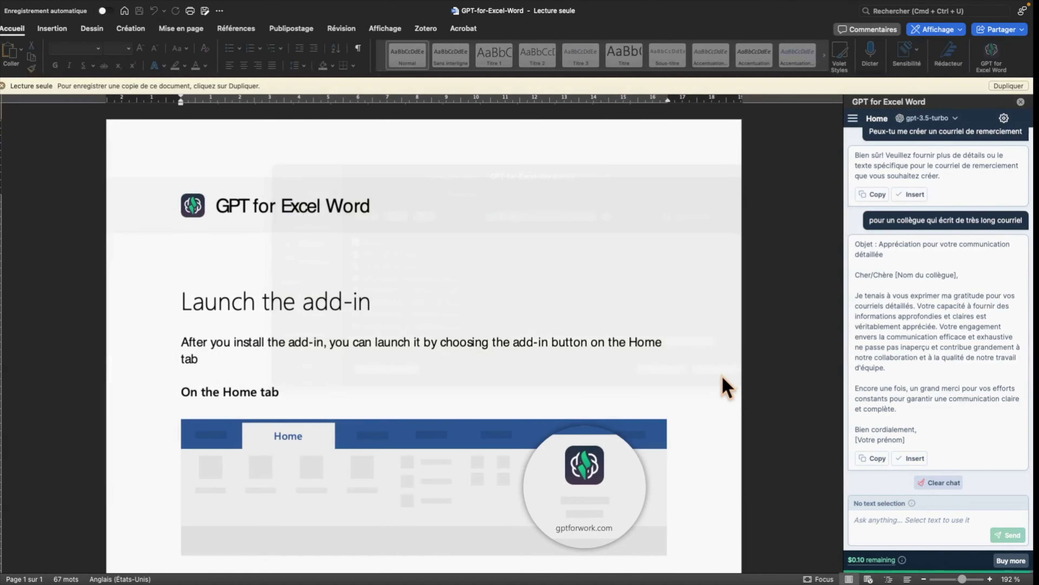
- Insert the email from its Objet line and add two blank lines after 'Bien cordialement,'
{"action": "left_click", "coordinate": [912, 454]}
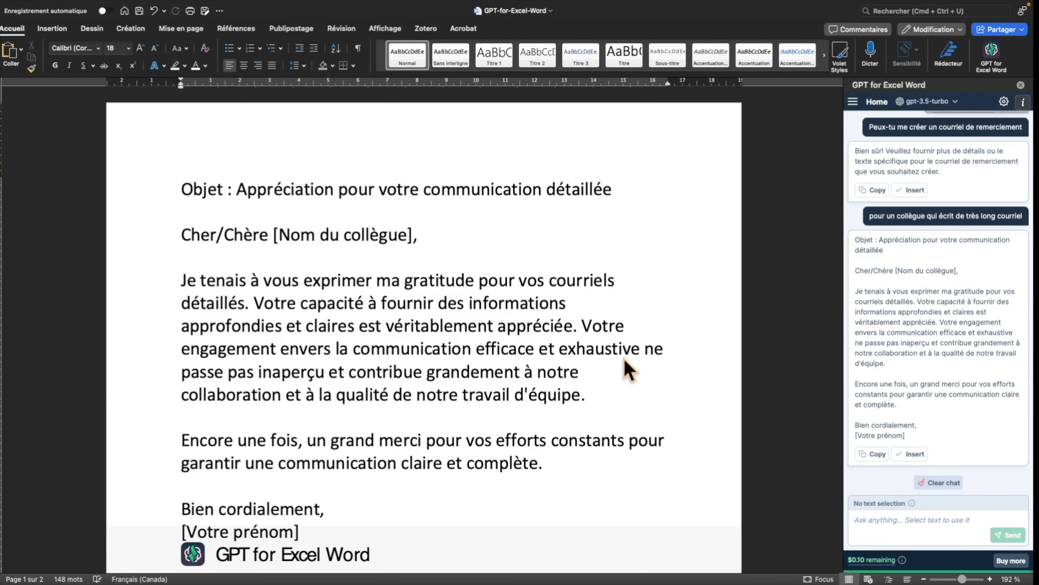
{"action": "scroll", "coordinate": [623, 360], "scroll_direction": "down", "scroll_amount": 4}
{"action": "scroll", "coordinate": [622, 359], "scroll_direction": "down", "scroll_amount": 2}
{"action": "scroll", "coordinate": [622, 357], "scroll_direction": "up", "scroll_amount": 1}
{"action": "scroll", "coordinate": [623, 357], "scroll_direction": "up", "scroll_amount": 2}
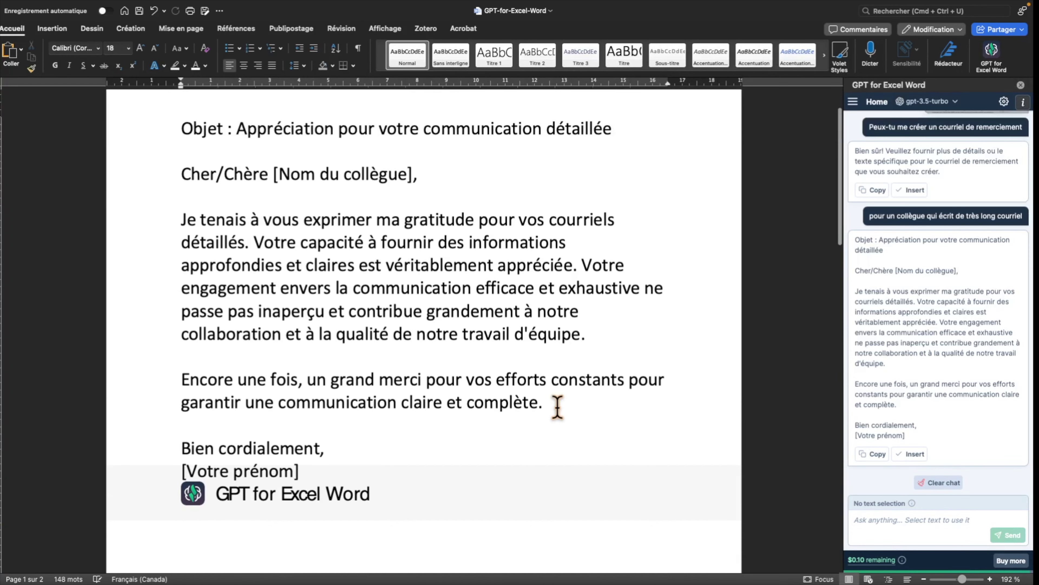
{"action": "left_click", "coordinate": [433, 440]}
{"action": "key", "text": "Return"}
{"action": "key", "text": "Return"}
{"action": "key", "text": "Return"}
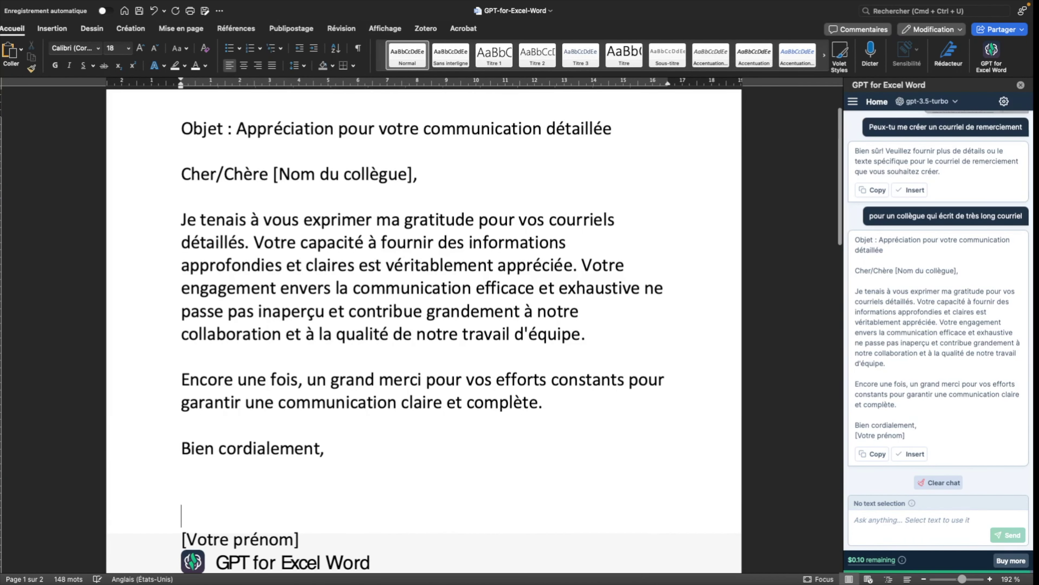
{"action": "key", "text": "Return"}
{"action": "key", "text": "Return"}
{"action": "scroll", "coordinate": [452, 421], "scroll_direction": "up", "scroll_amount": 2}
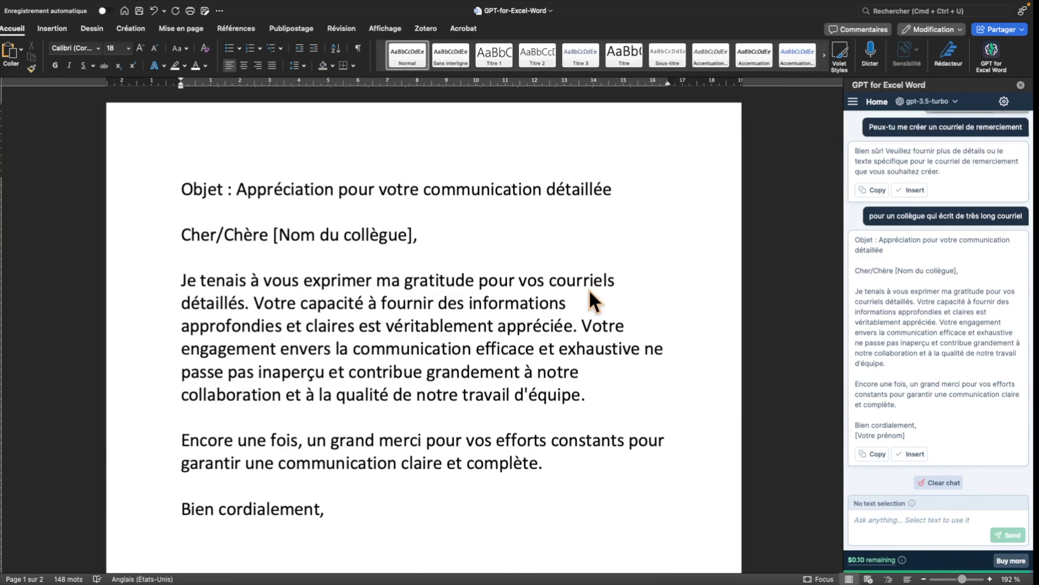
{"action": "scroll", "coordinate": [591, 295], "scroll_direction": "down", "scroll_amount": 1}
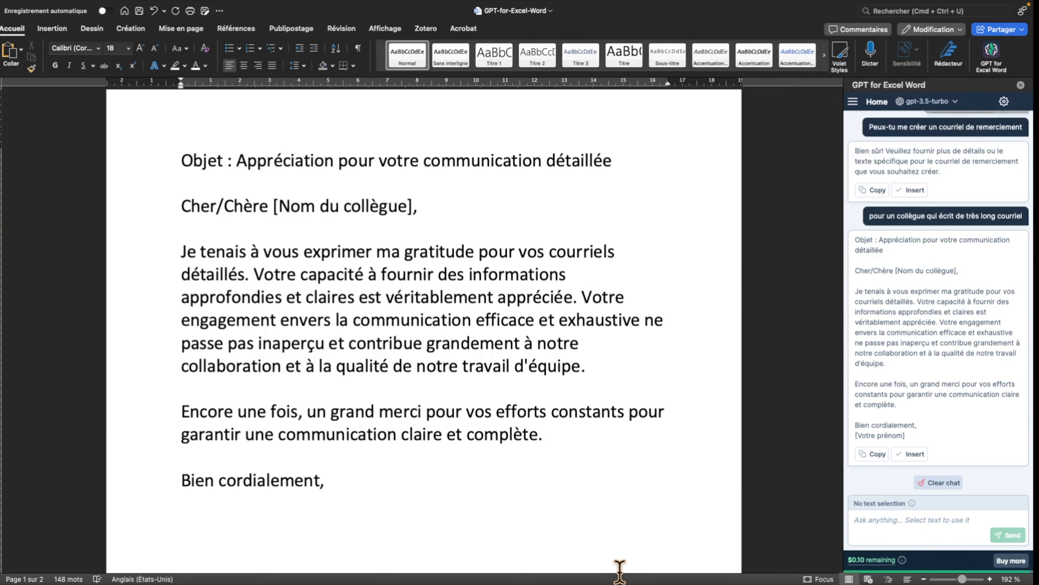
{"action": "mouse_move", "coordinate": [684, 569]}
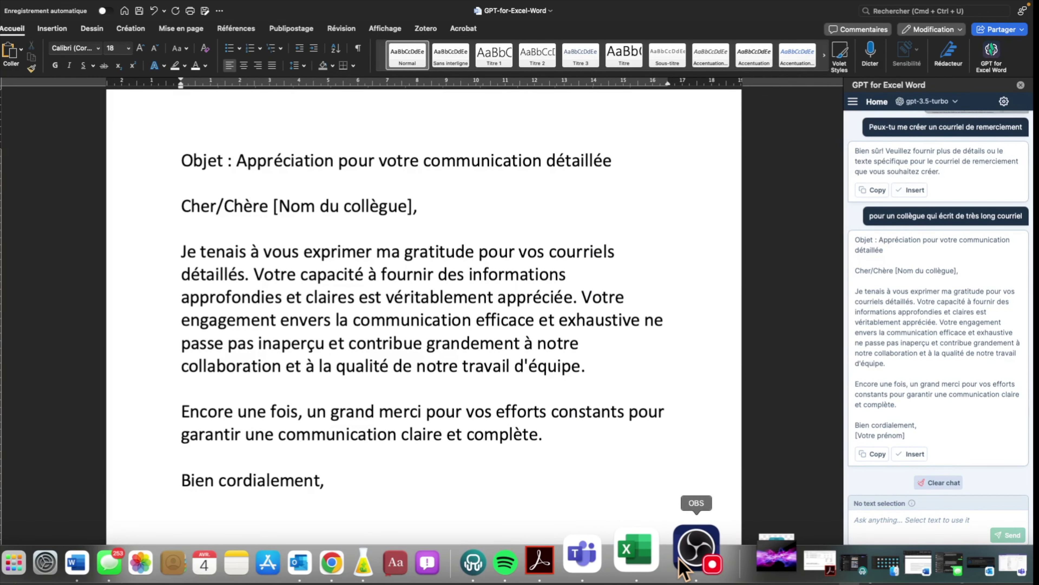
- Back in Chrome, launch the GPT for Excel Word add-in in Microsoft Excel
{"action": "left_click", "coordinate": [387, 560]}
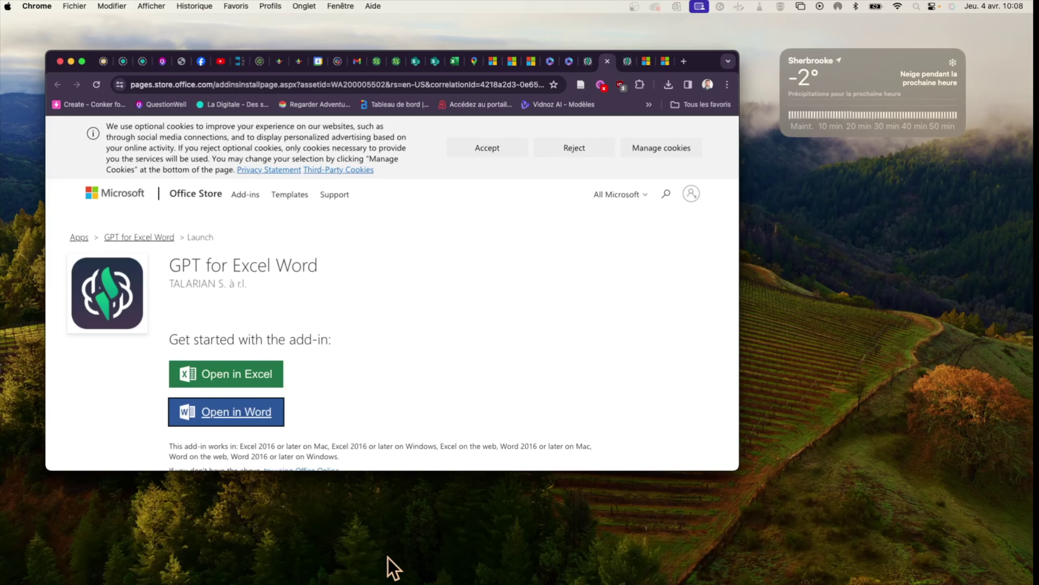
{"action": "left_click", "coordinate": [389, 564]}
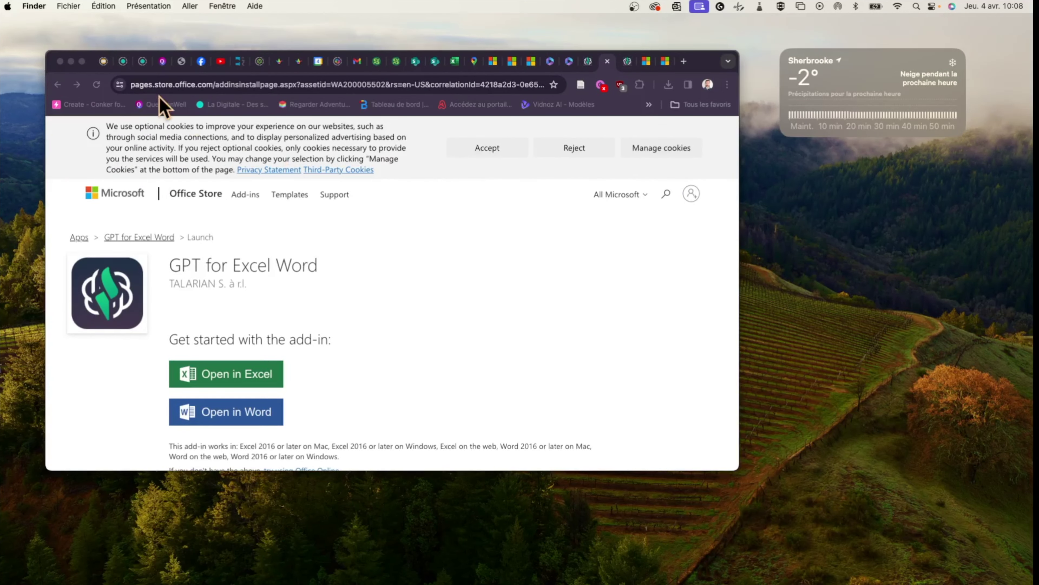
{"action": "left_click", "coordinate": [82, 61]}
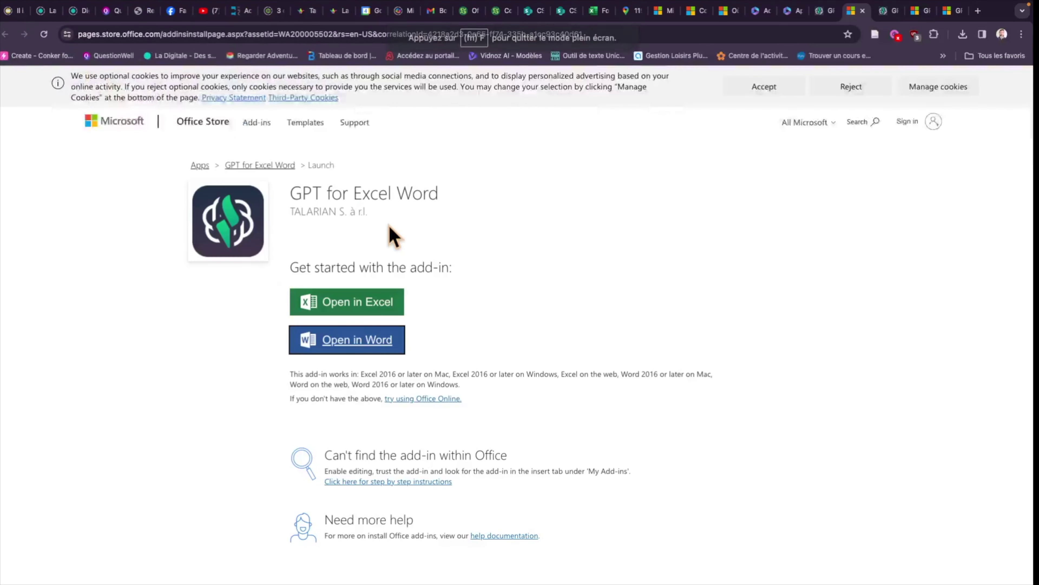
{"action": "left_click", "coordinate": [380, 305]}
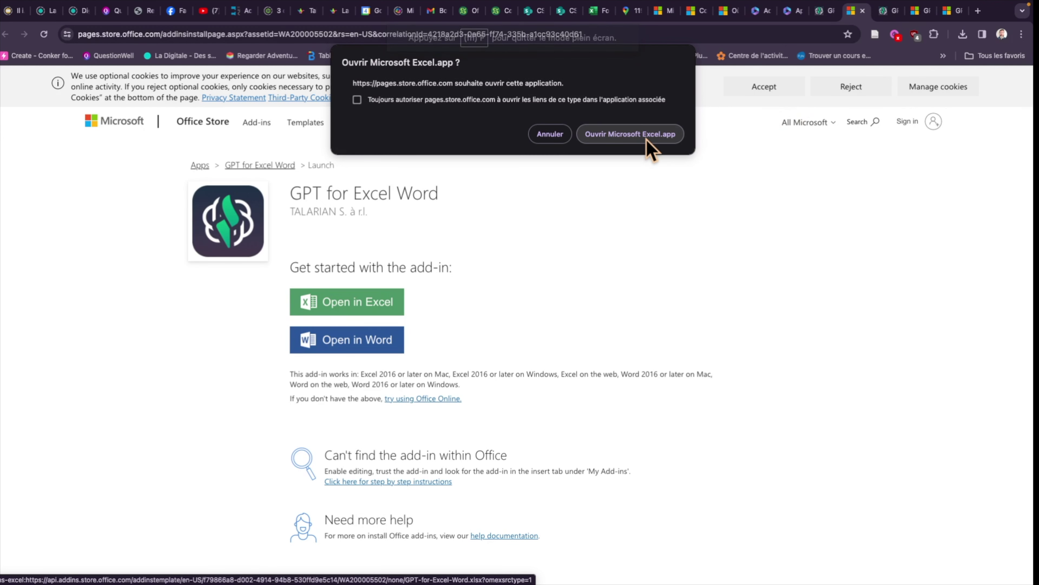
{"action": "left_click", "coordinate": [650, 138]}
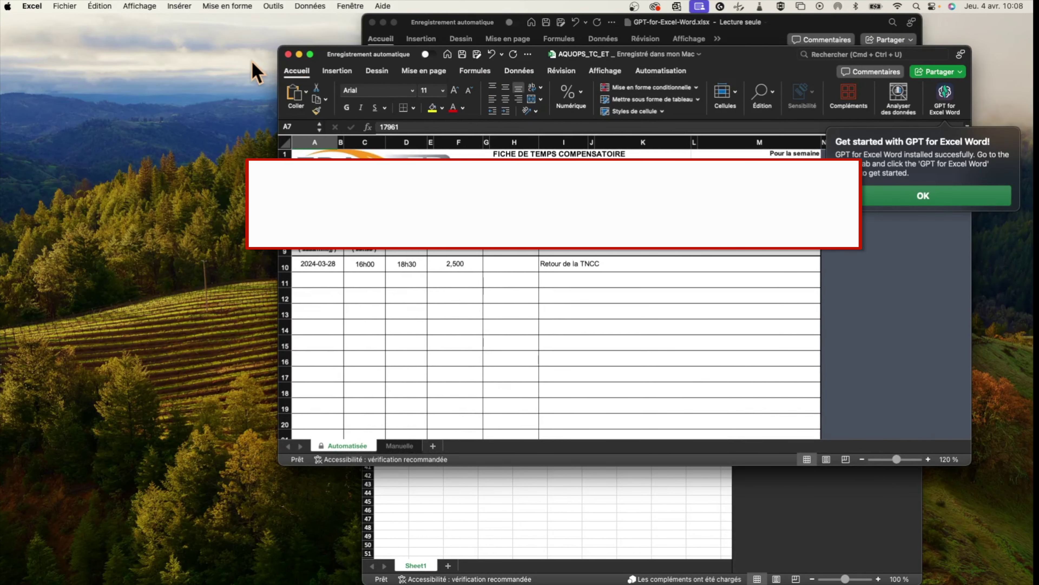
- Maximize the workbook and open the add-in panel with its token counter showing cell A7 as 2 tokens
{"action": "left_click", "coordinate": [310, 54]}
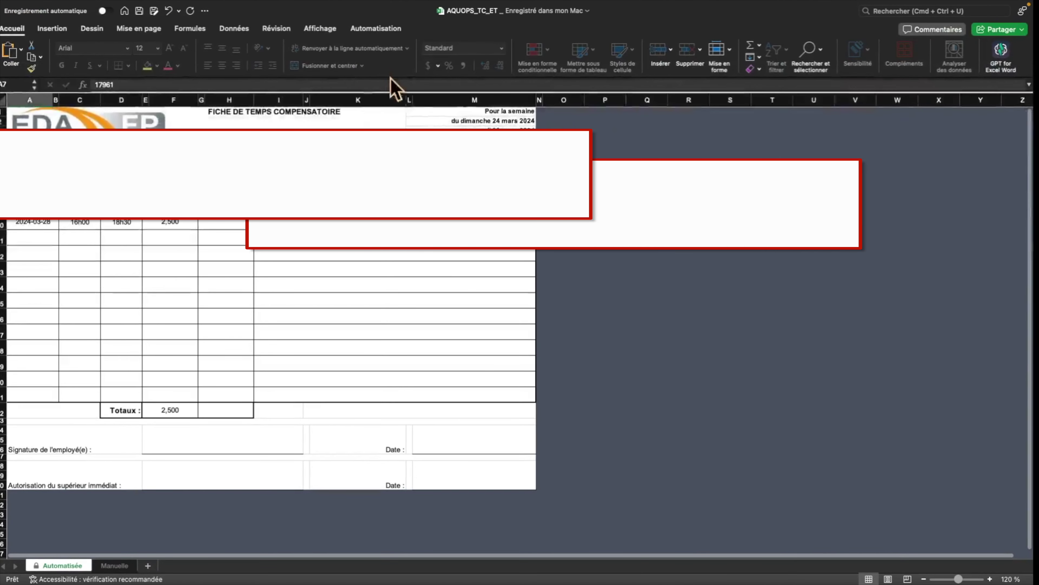
{"action": "left_click", "coordinate": [1012, 67]}
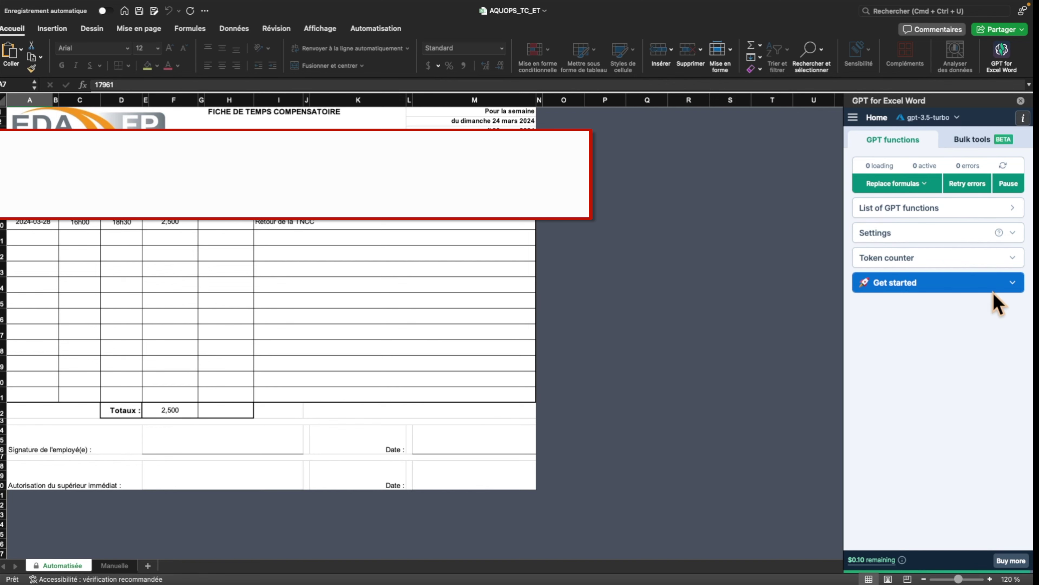
{"action": "left_click", "coordinate": [1012, 257]}
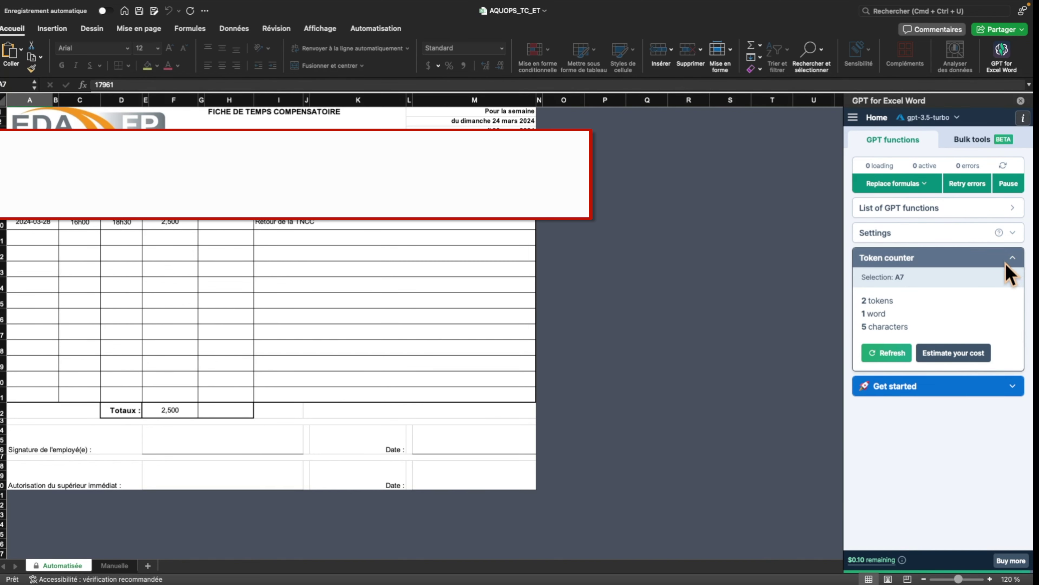